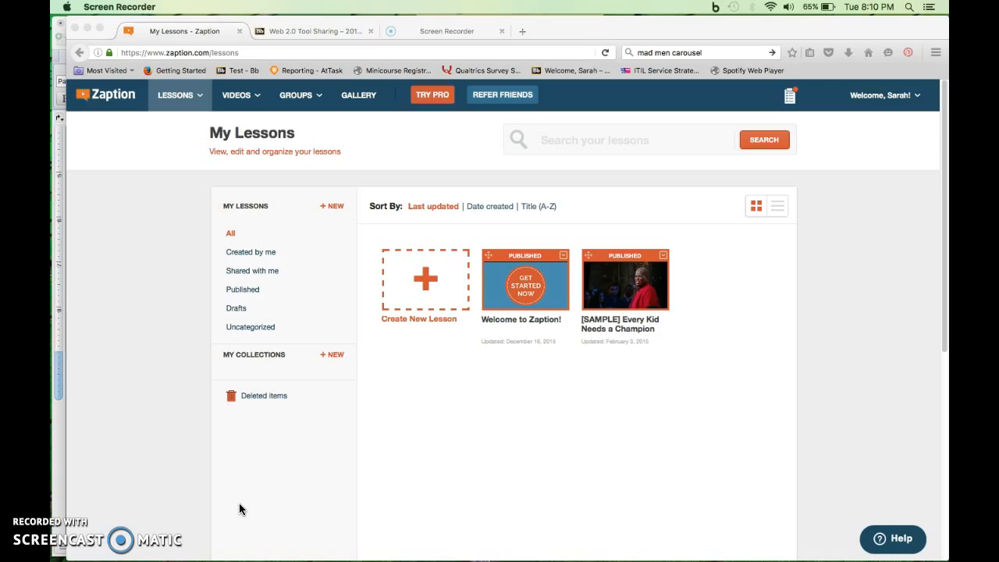
Step: Create a new lesson from the My Lessons page
{"action": "left_click", "coordinate": [304, 493]}
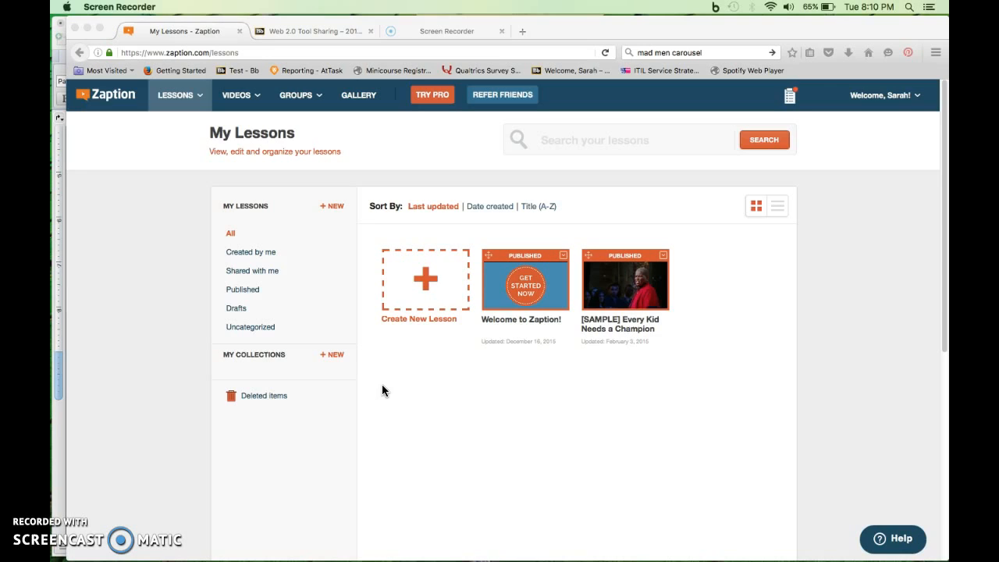
{"action": "left_click", "coordinate": [426, 293]}
{"action": "left_click", "coordinate": [445, 323]}
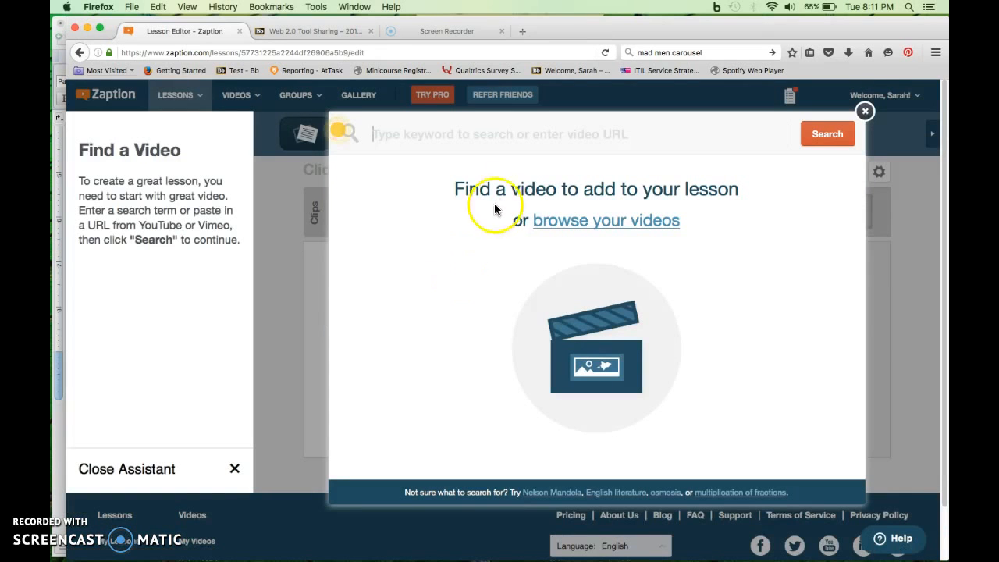
Step: Search for "Why 20 is not the new 30" and add the YouTube video "Meg Jay: Why 30 is not the new 20" to the lesson
{"action": "left_click", "coordinate": [514, 138]}
{"action": "left_click", "coordinate": [514, 138]}
{"action": "type", "text": "Why 20 is not the new 30"}
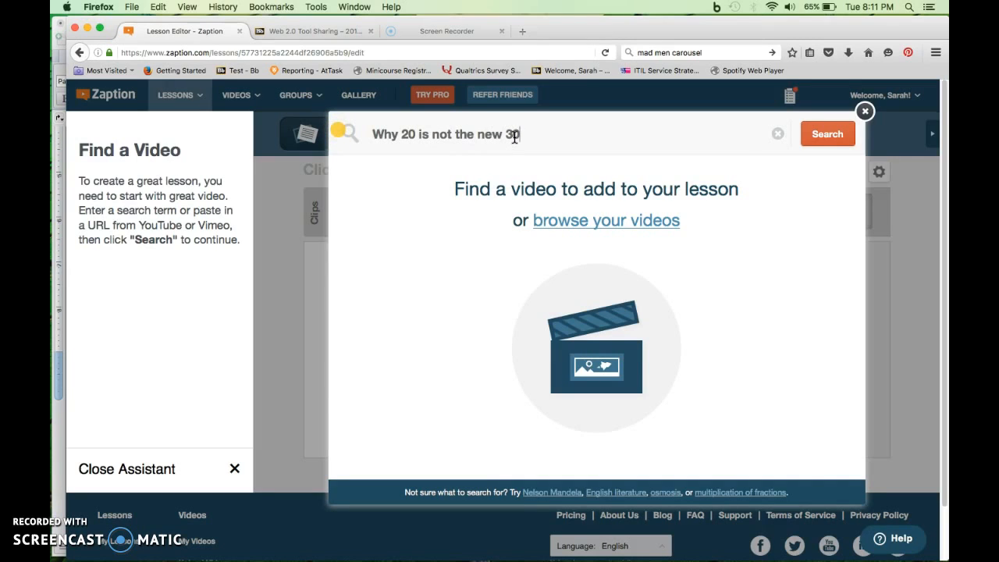
{"action": "key", "text": "Return"}
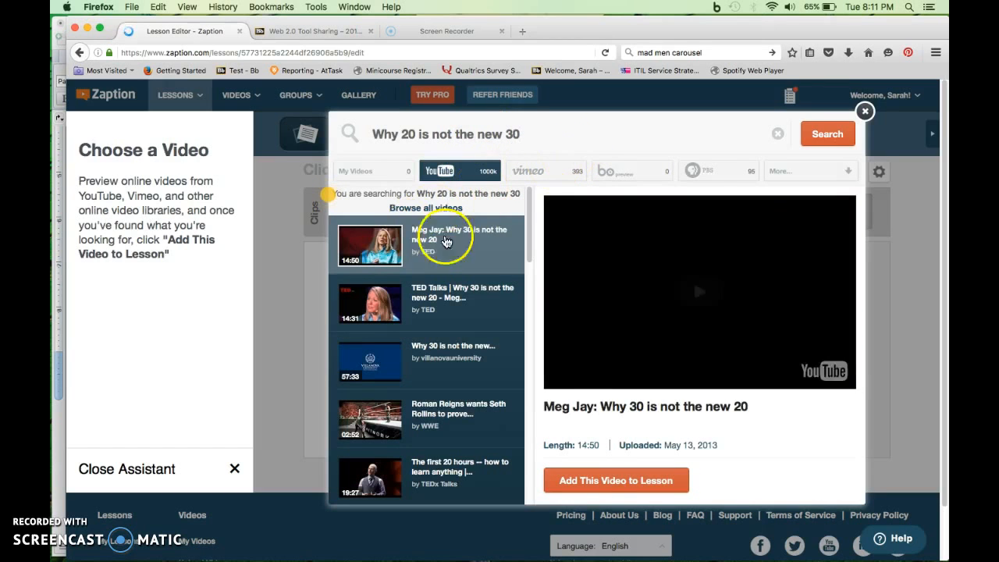
{"action": "left_click", "coordinate": [660, 486]}
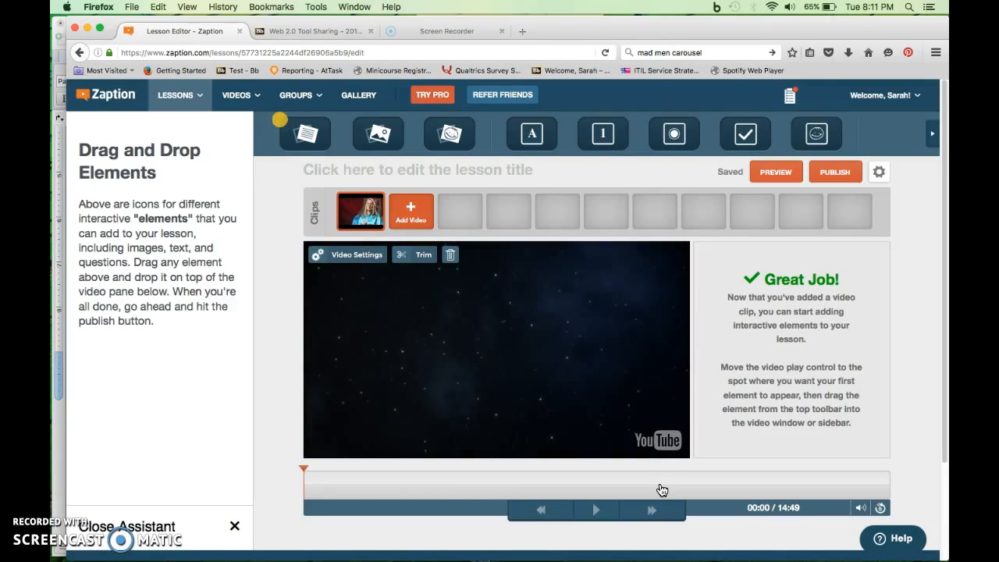
Step: Preview the opening of the added video and check the first question's timing in the Word instructional plan
{"action": "left_click", "coordinate": [584, 515]}
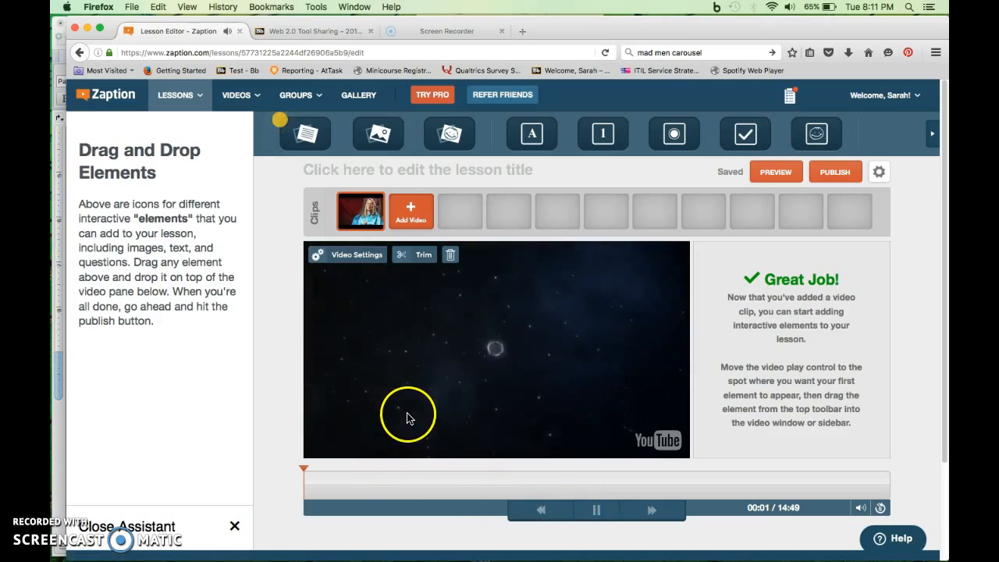
{"action": "left_click", "coordinate": [596, 509]}
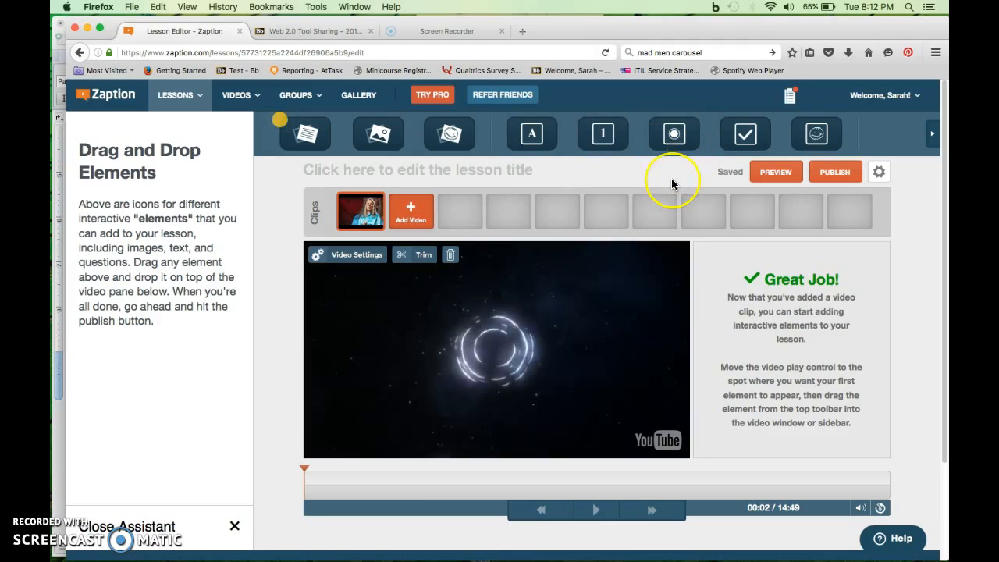
{"action": "key", "text": "ctrl+Up"}
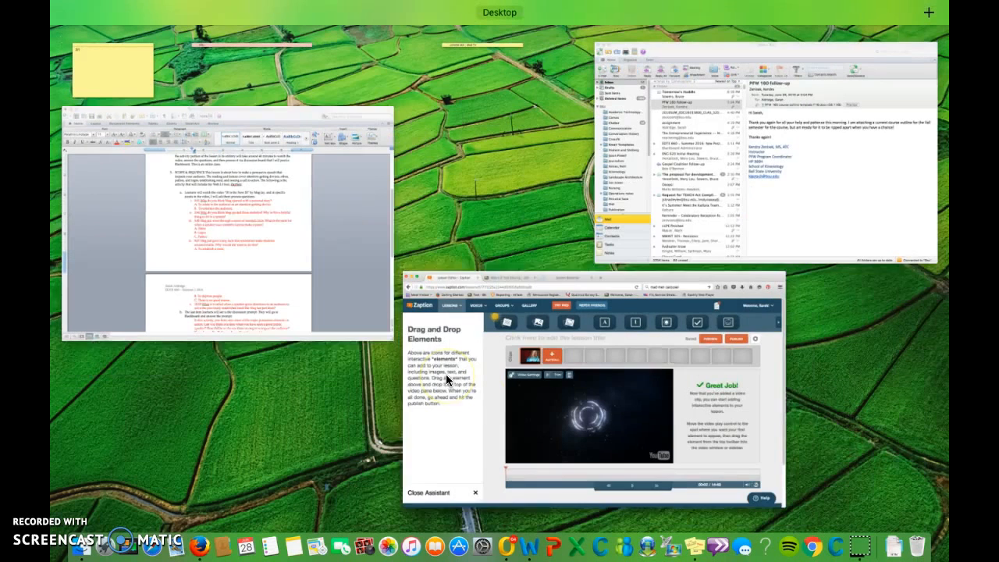
{"action": "left_click", "coordinate": [201, 245]}
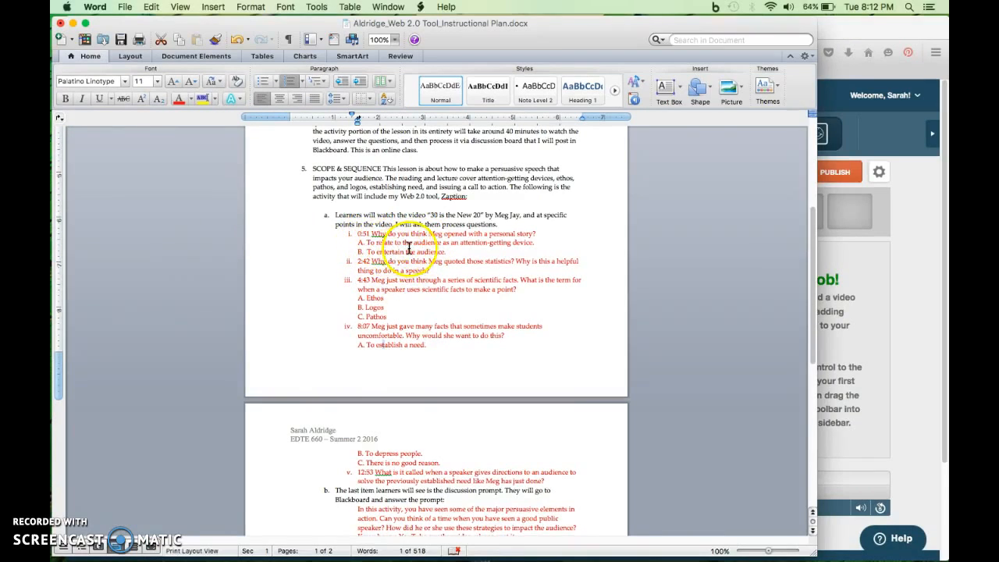
{"action": "key", "text": "F11"}
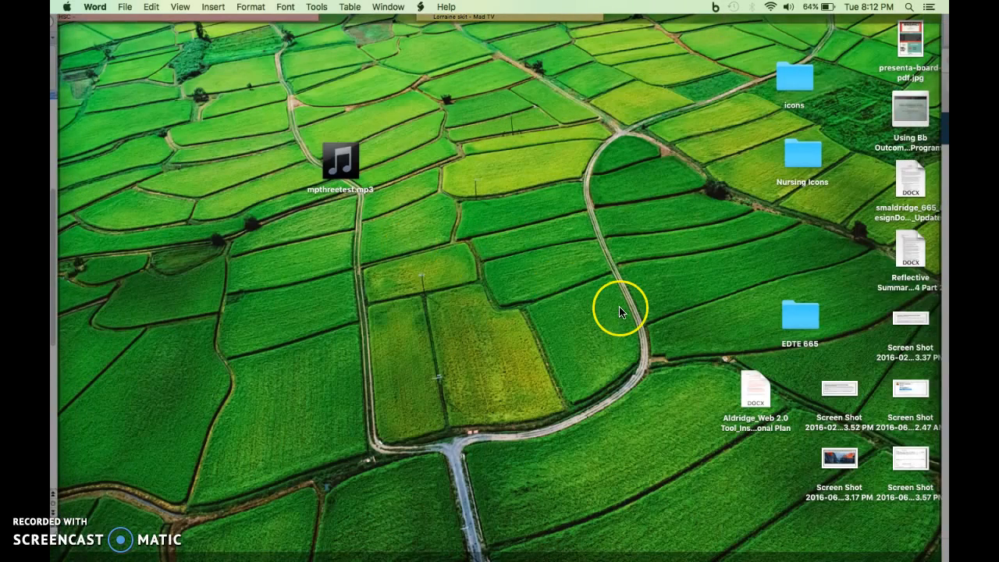
{"action": "key", "text": "F11"}
{"action": "left_click", "coordinate": [908, 360]}
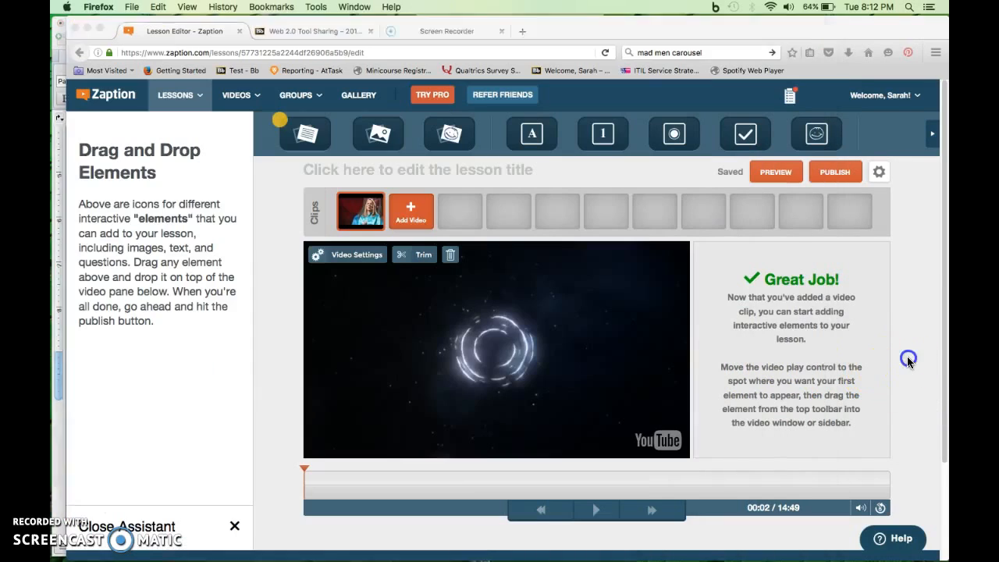
Step: Add a multiple choice question on the video at 0:51, reading "Why do you think Meg opened with a personal story?"
{"action": "left_click", "coordinate": [337, 474]}
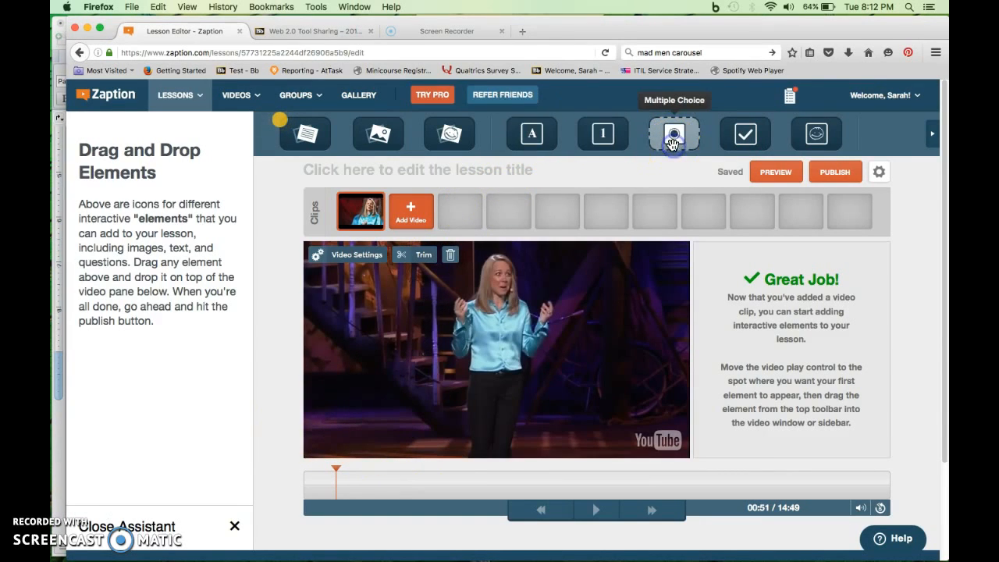
{"action": "left_click_drag", "start_coordinate": [672, 142], "coordinate": [414, 381]}
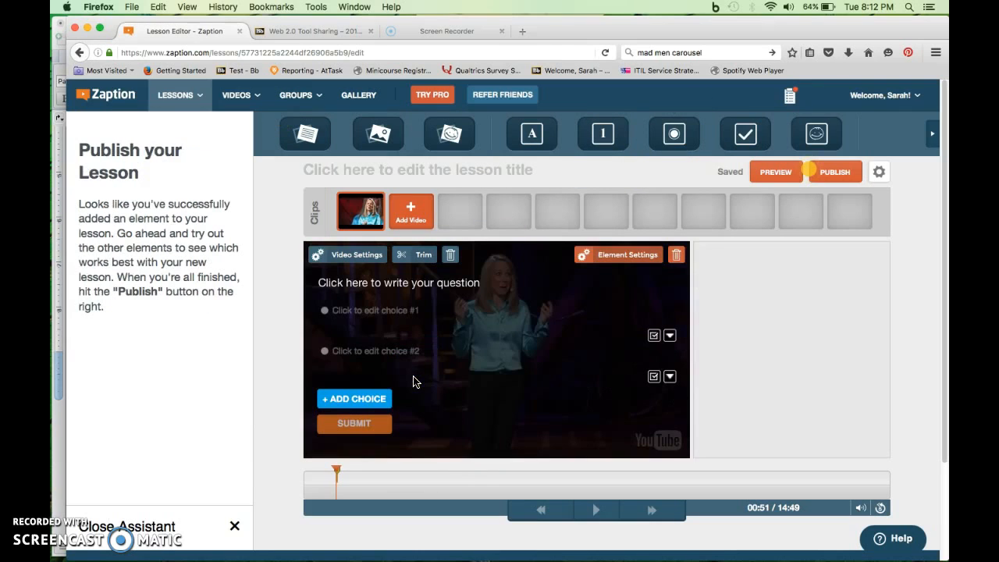
{"action": "left_click", "coordinate": [428, 282]}
{"action": "type", "text": "Wh"}
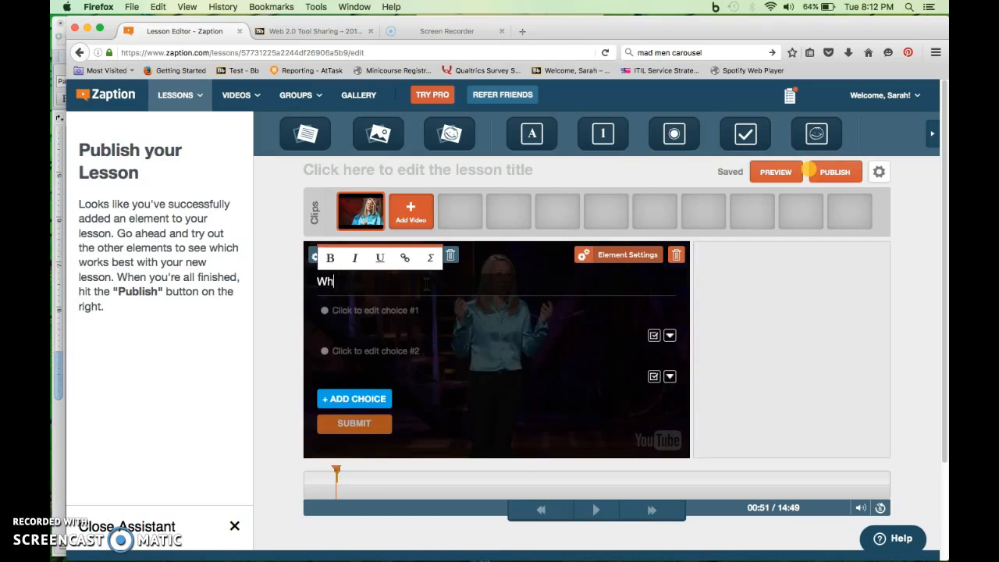
{"action": "type", "text": "y do you think Me"}
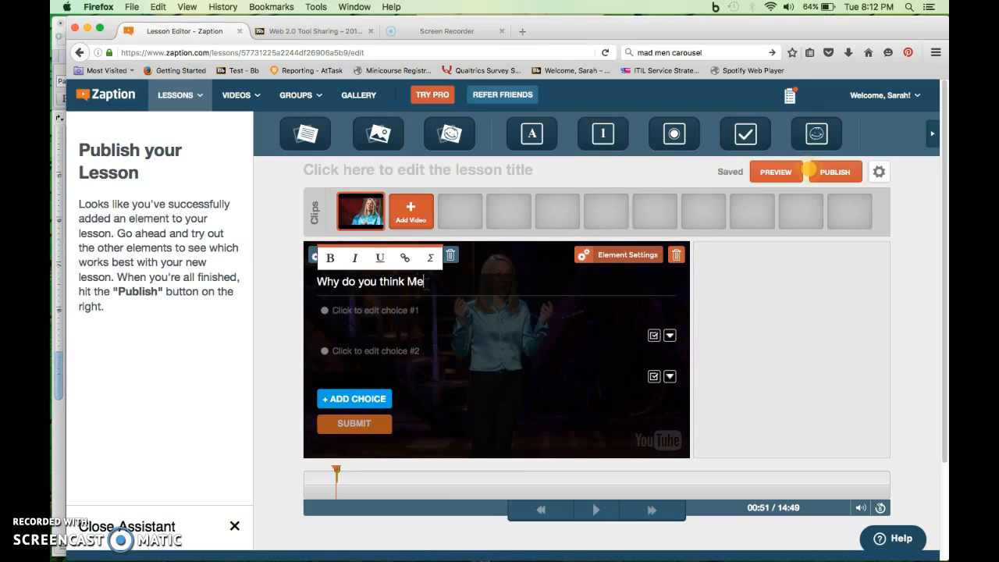
{"action": "type", "text": "g opened with a personal story?"}
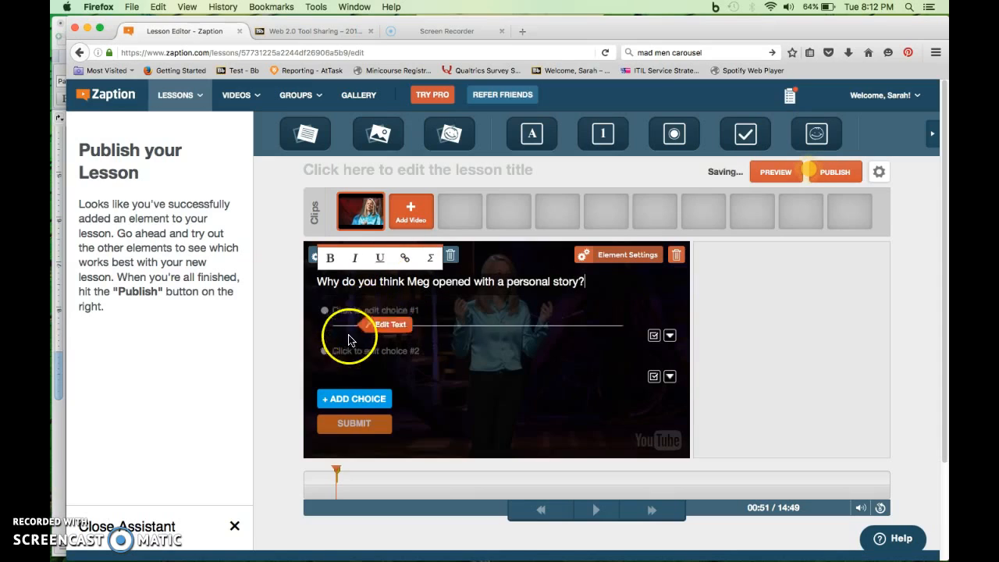
Step: Fill in the two answer choices as "To grab audience attention." and "To be funny."
{"action": "left_click", "coordinate": [364, 315]}
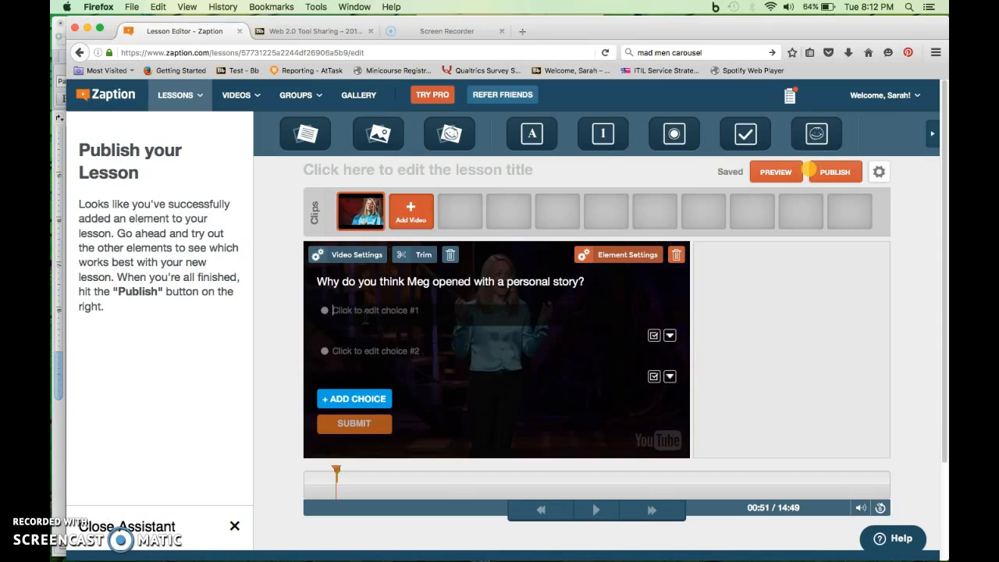
{"action": "type", "text": "G"}
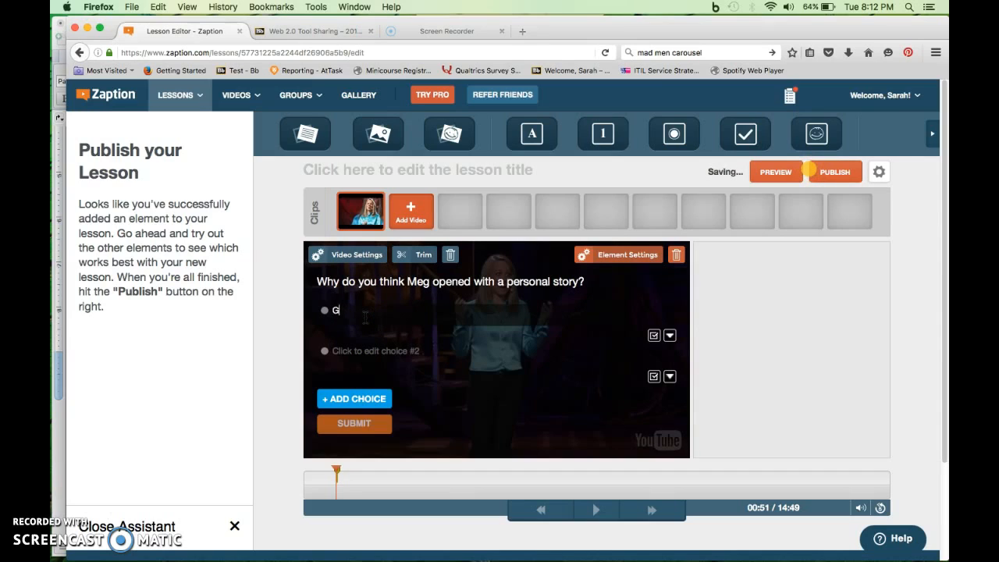
{"action": "type", "text": "ro brab aude"}
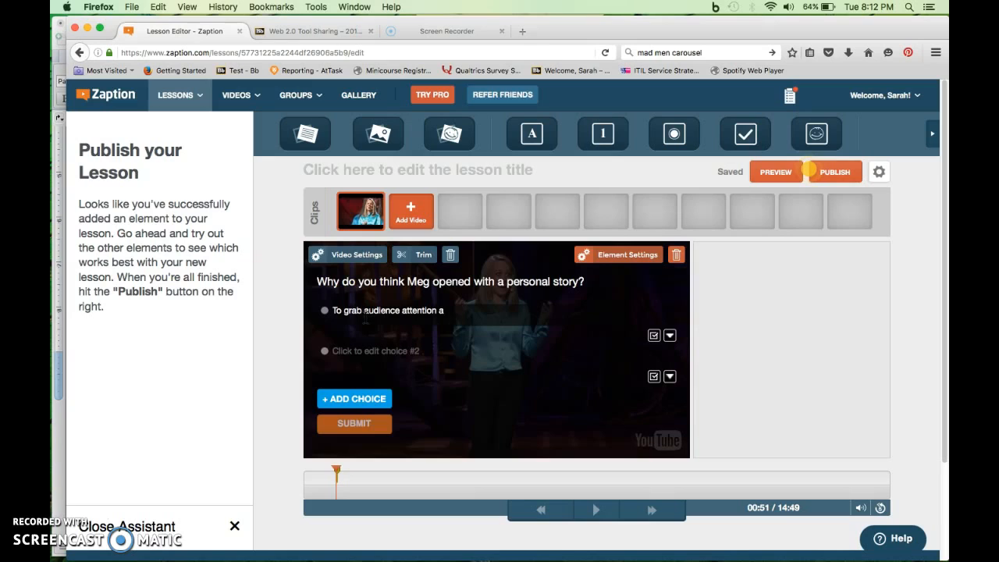
{"action": "key", "text": "BackSpace"}
{"action": "key", "text": "BackSpace"}
{"action": "type", "text": "."}
{"action": "left_click", "coordinate": [363, 351]}
{"action": "type", "text": "To"}
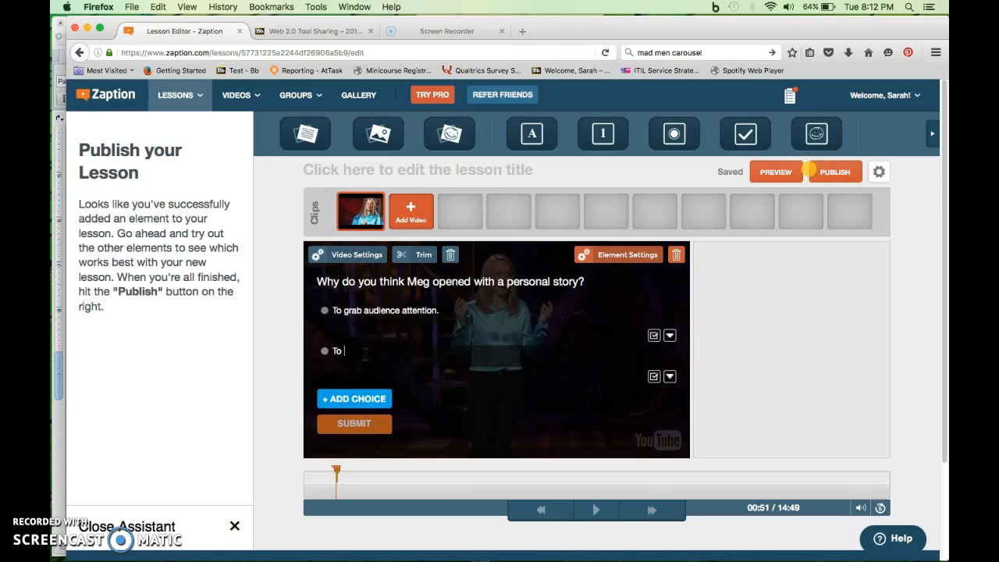
{"action": "type", "text": " be funny."}
{"action": "left_click", "coordinate": [346, 306]}
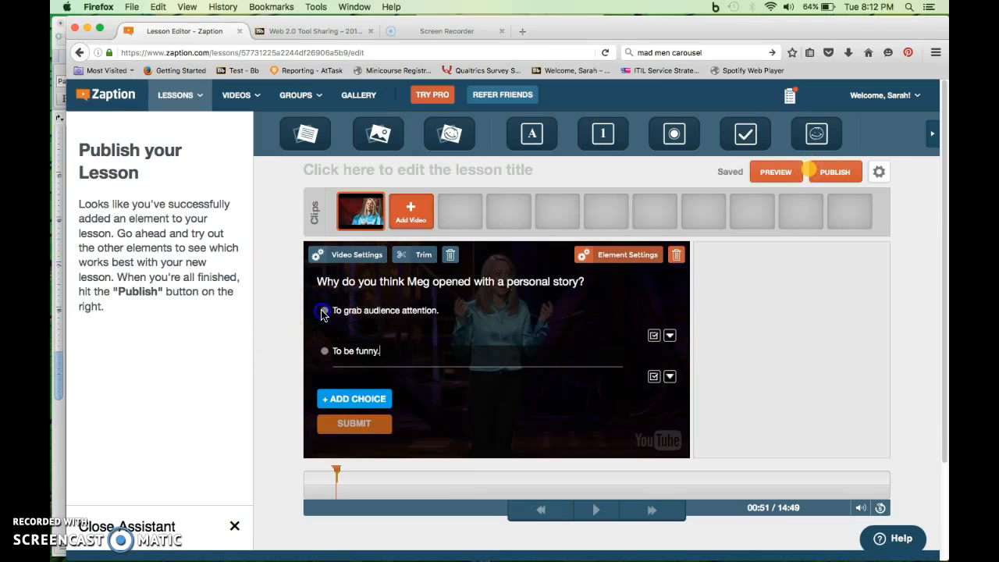
Step: Mark "To grab audience attention." as the correct answer
{"action": "left_click", "coordinate": [669, 337]}
{"action": "left_click", "coordinate": [670, 337]}
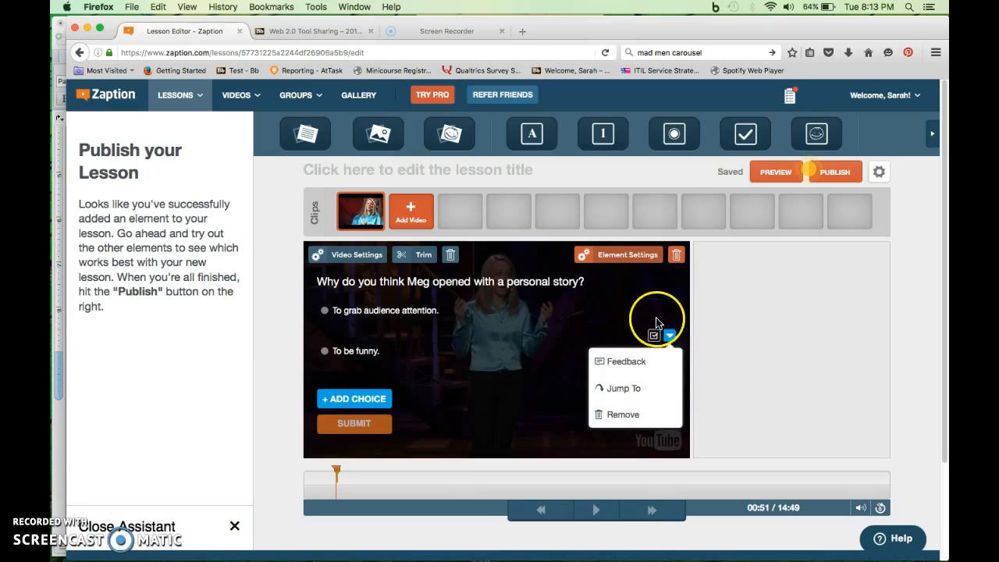
{"action": "left_click", "coordinate": [654, 336]}
{"action": "left_click", "coordinate": [606, 388]}
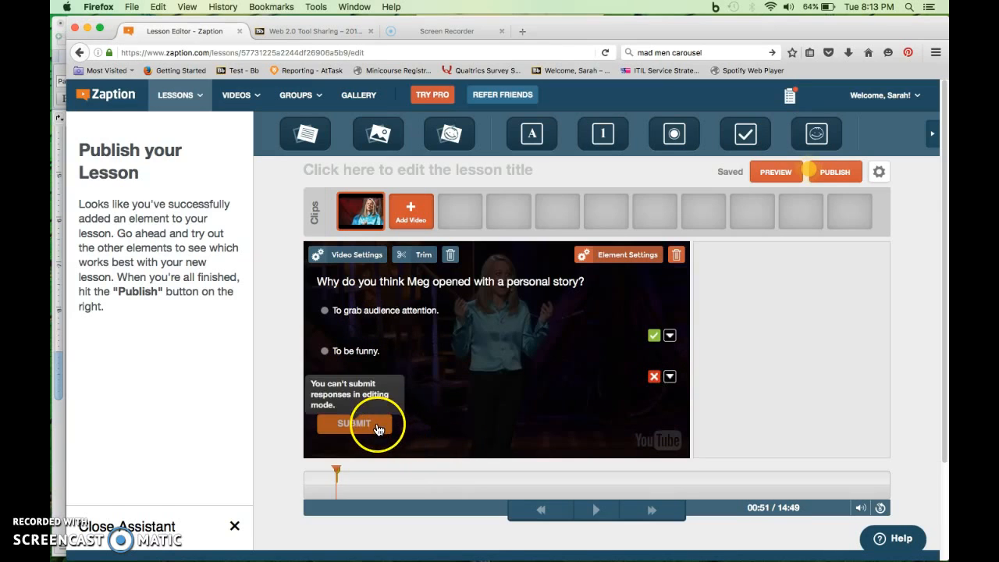
Step: Play the video briefly from the multiple choice question and pause it at 0:53
{"action": "scroll", "coordinate": [602, 268], "scroll_direction": "down", "scroll_amount": 1}
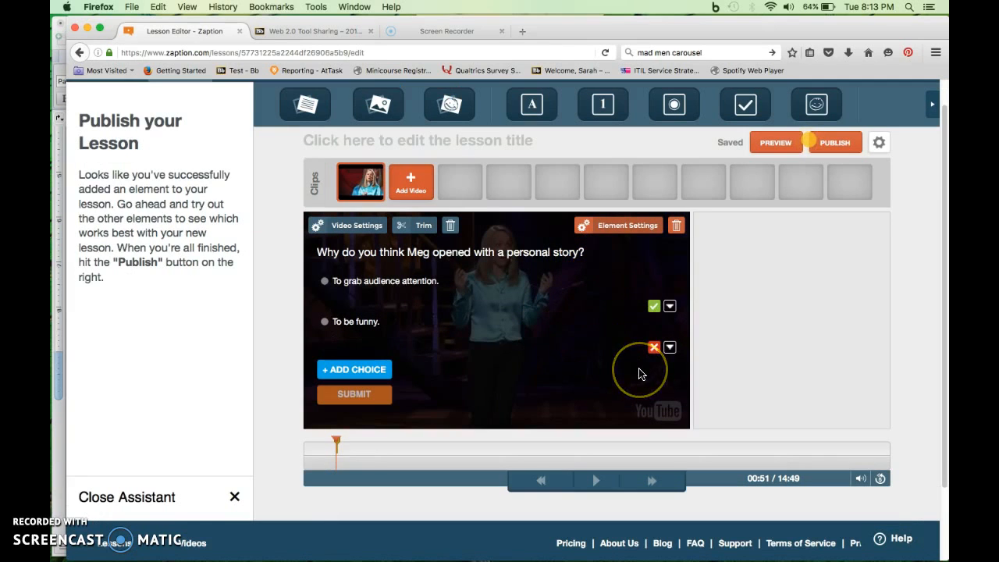
{"action": "left_click", "coordinate": [595, 481]}
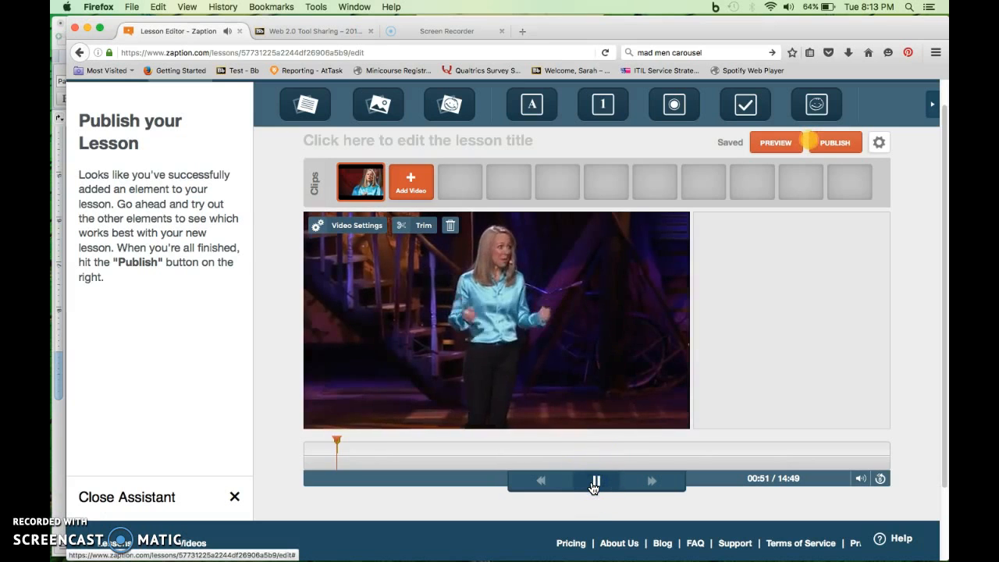
{"action": "left_click", "coordinate": [593, 484]}
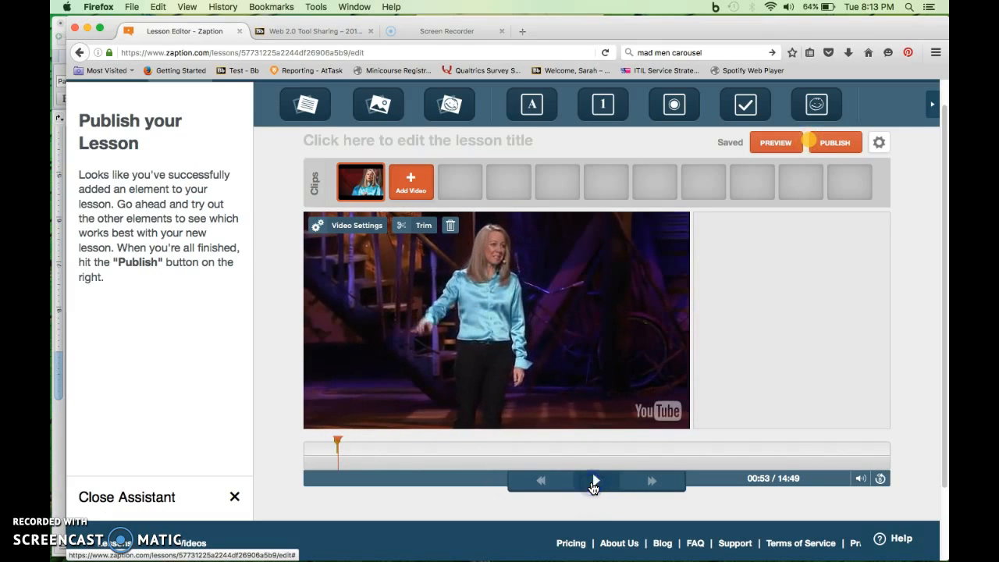
Step: Check the timings and wording of the remaining questions in the Word instructional plan and return to the lesson editor
{"action": "key", "text": "ctrl+Up"}
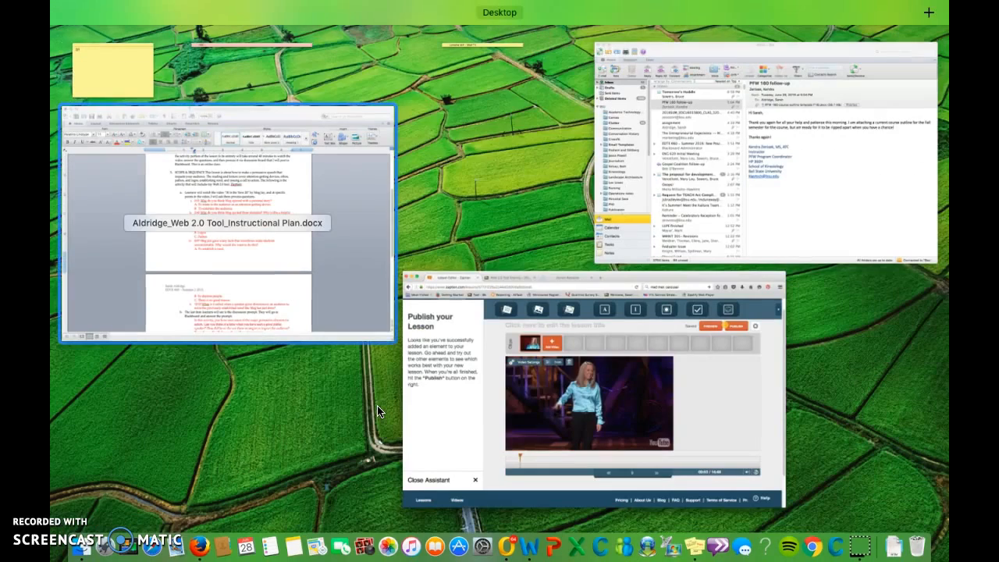
{"action": "left_click", "coordinate": [286, 308]}
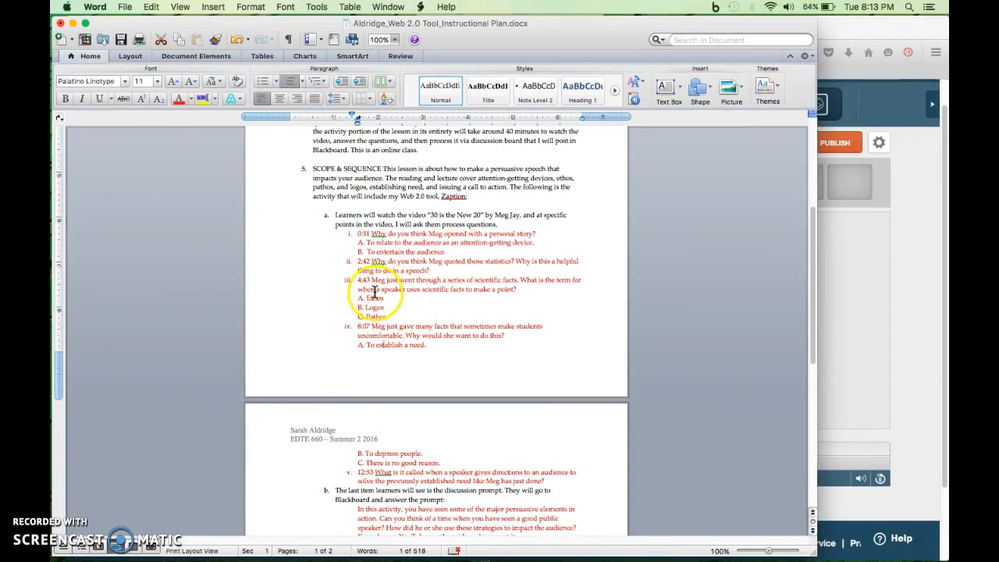
{"action": "key", "text": "ctrl+Up"}
{"action": "left_click", "coordinate": [591, 422]}
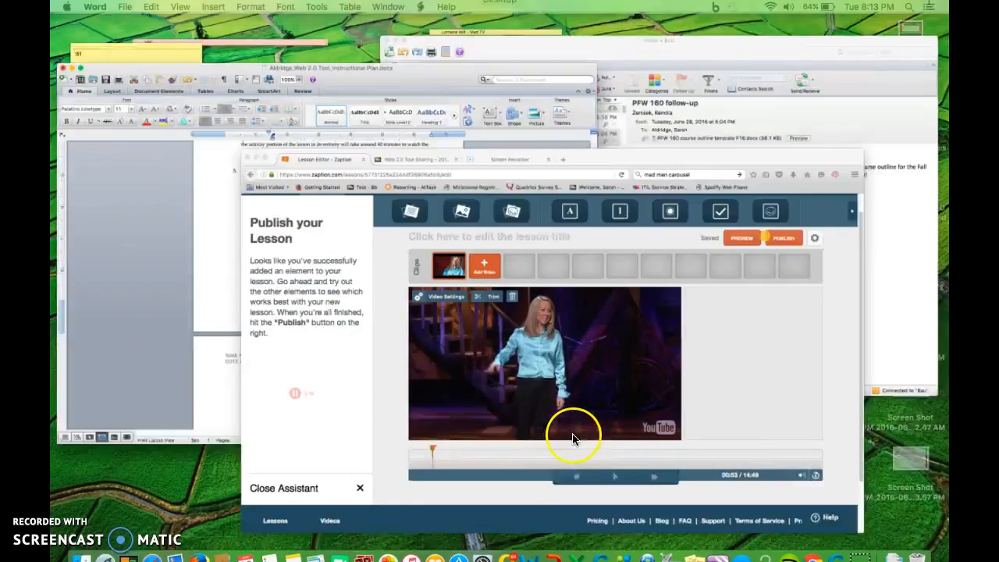
Step: Move the video playhead to 4:43 and place an open response question over the video there
{"action": "left_click", "coordinate": [364, 459]}
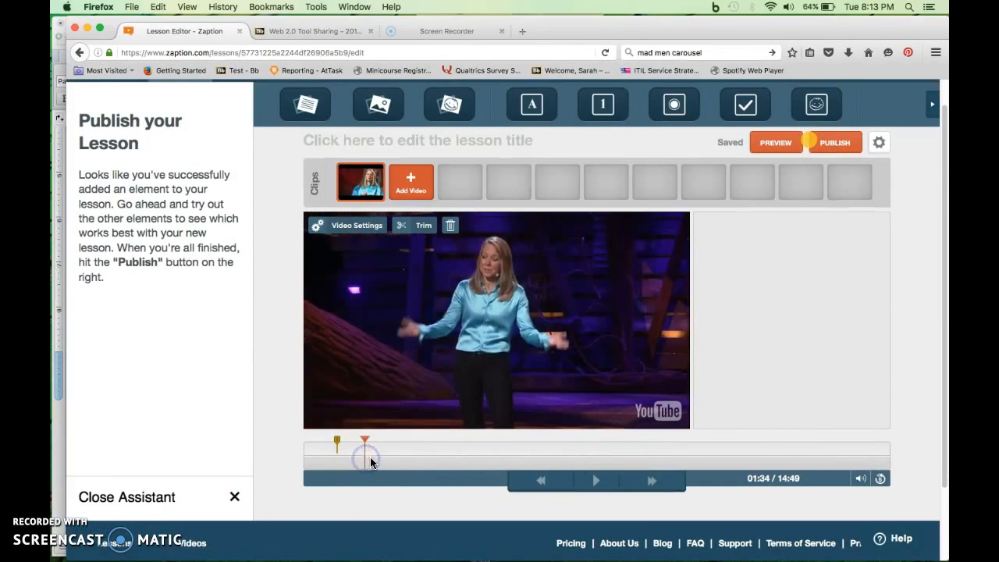
{"action": "left_click", "coordinate": [401, 460]}
{"action": "left_click", "coordinate": [436, 461]}
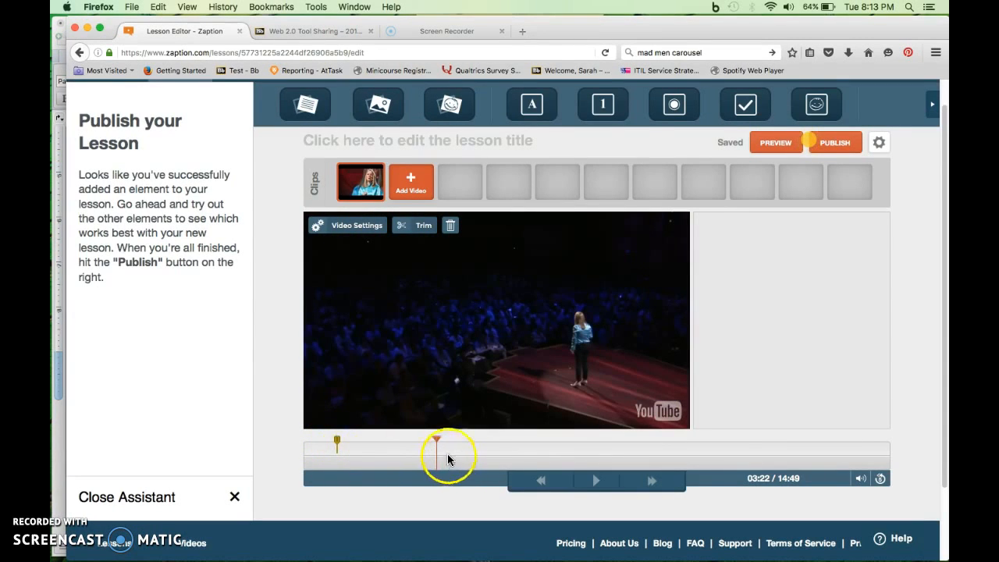
{"action": "left_click", "coordinate": [490, 461]}
{"action": "left_click_drag", "start_coordinate": [537, 103], "coordinate": [544, 308]}
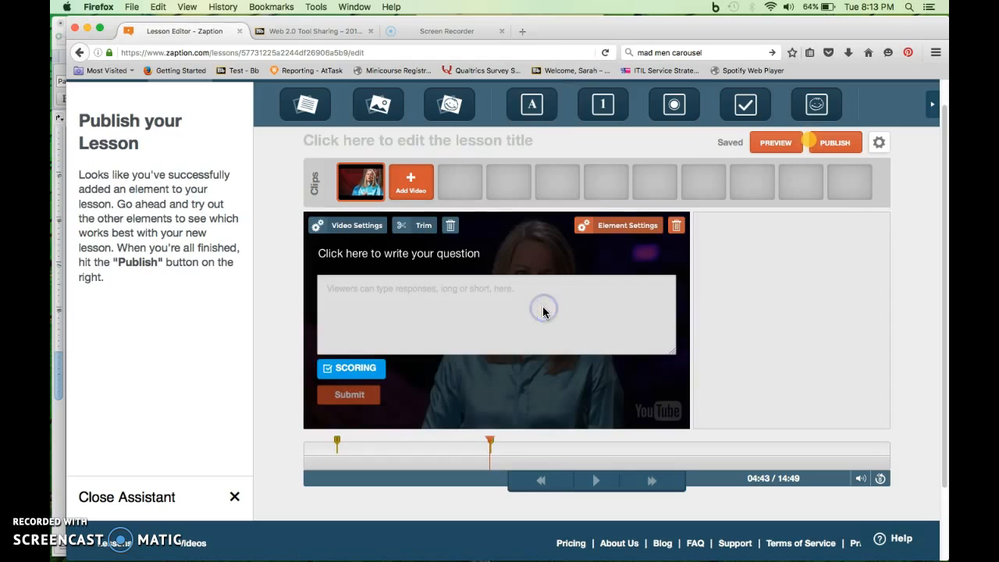
Step: Write the open response question as "Why do you think Meg included statistics in this portion of the speech?" and open its scoring settings
{"action": "left_click", "coordinate": [449, 268]}
{"action": "type", "text": "Why do"}
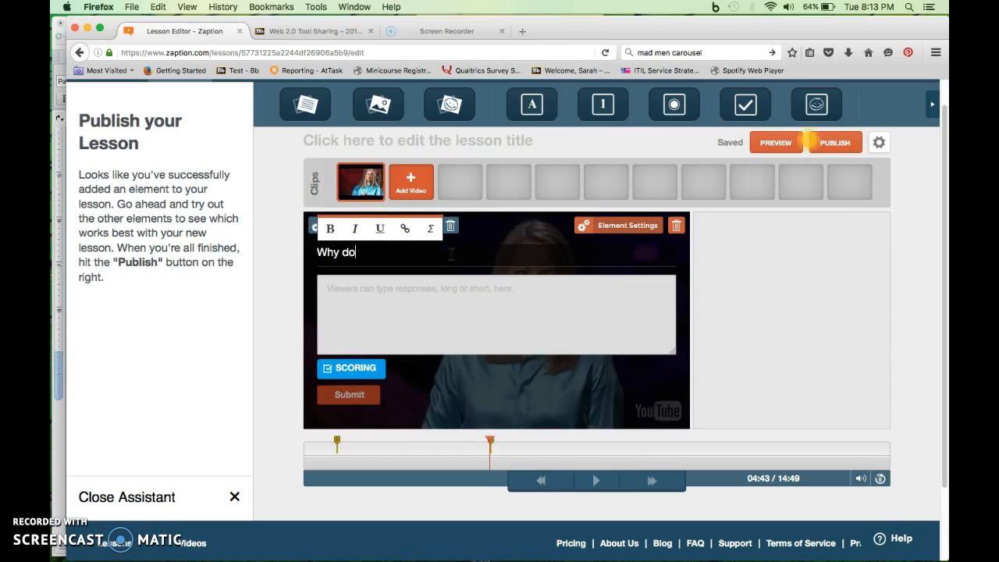
{"action": "type", "text": " you think Meg included statistics in this portion of the speech?"}
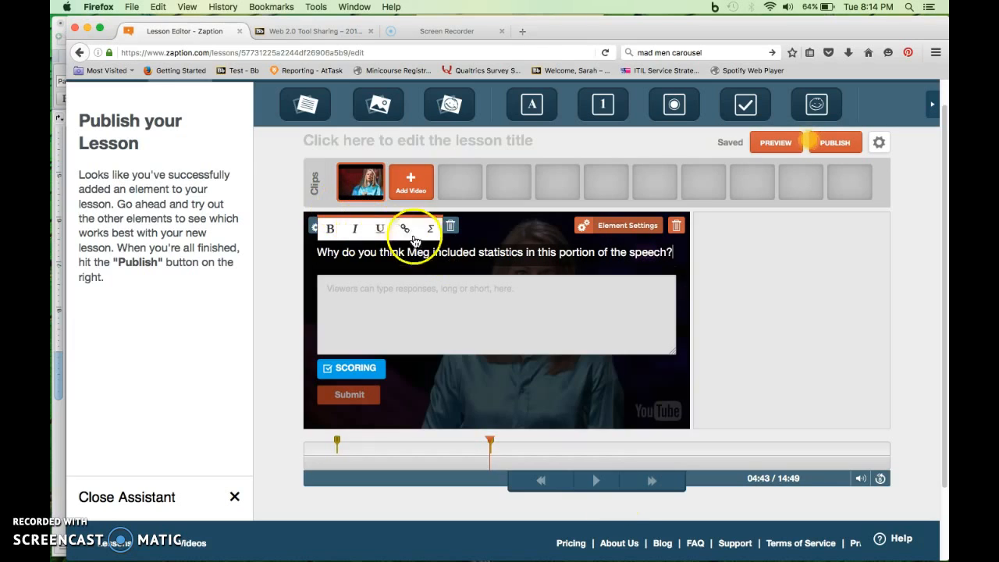
{"action": "left_click", "coordinate": [637, 494]}
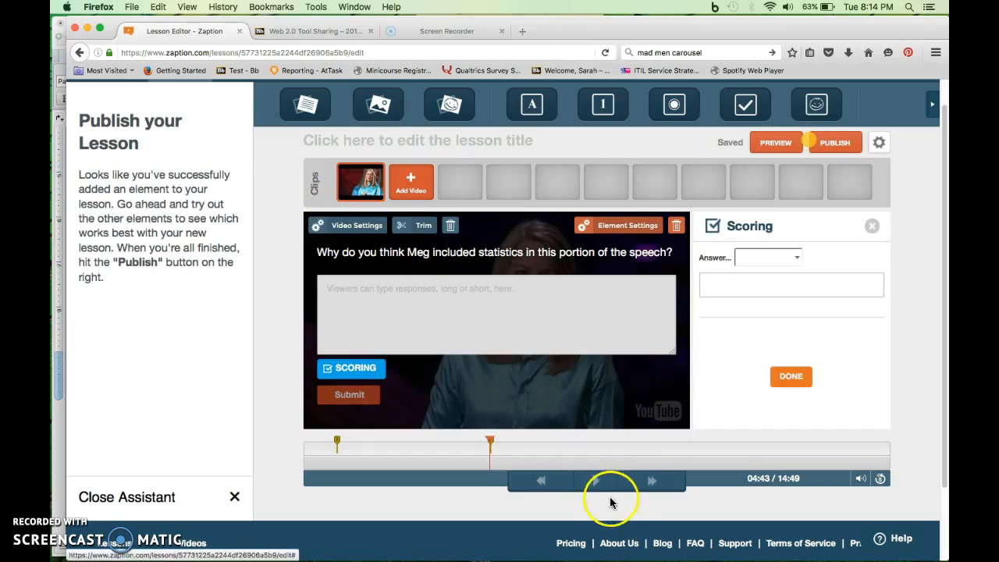
Step: Play the video briefly past the open response question, pause it at 4:46, and publish the lesson with the title "Public Speaking Exercise"
{"action": "left_click", "coordinate": [602, 487]}
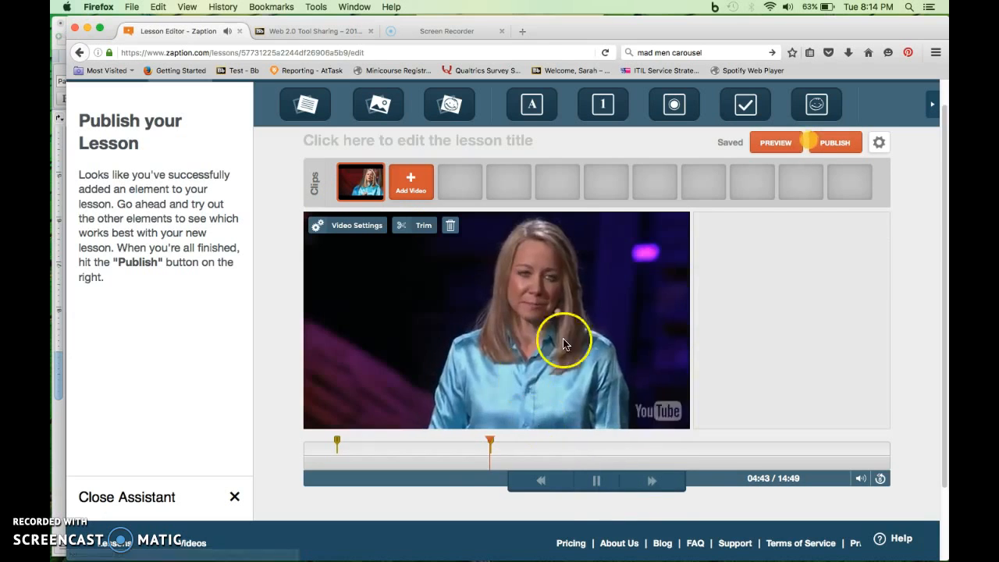
{"action": "left_click", "coordinate": [598, 483]}
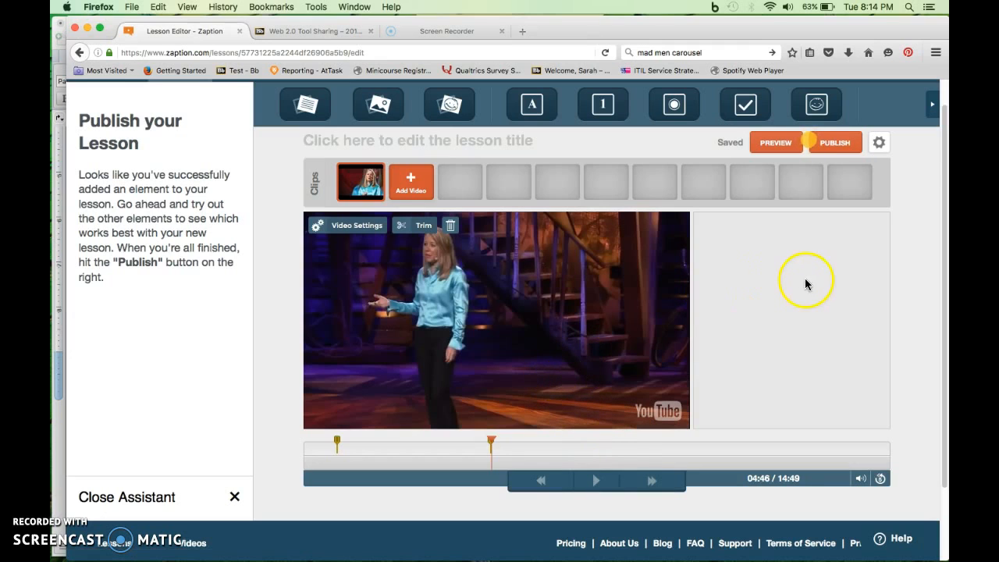
{"action": "left_click", "coordinate": [834, 145]}
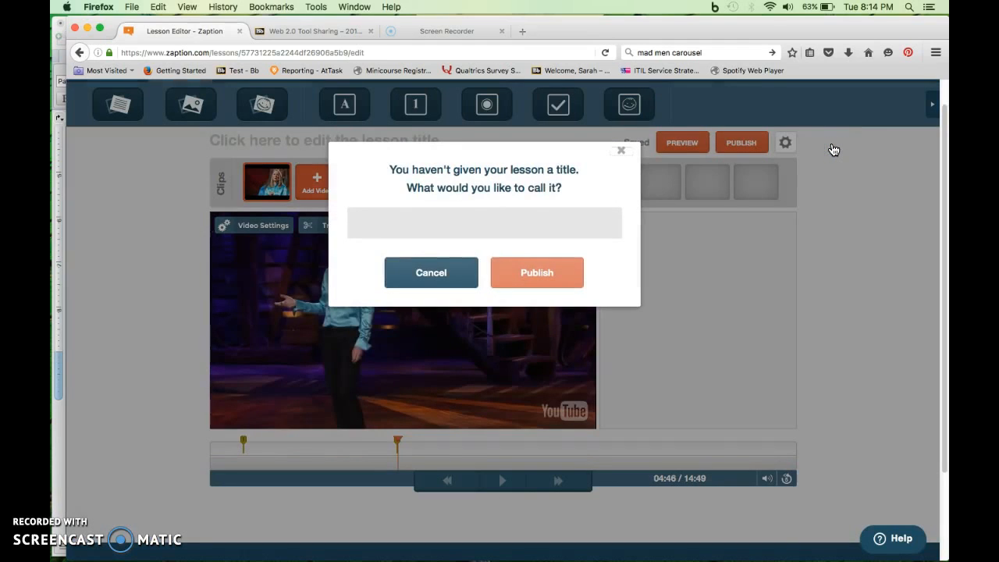
{"action": "type", "text": "Public Speaki"}
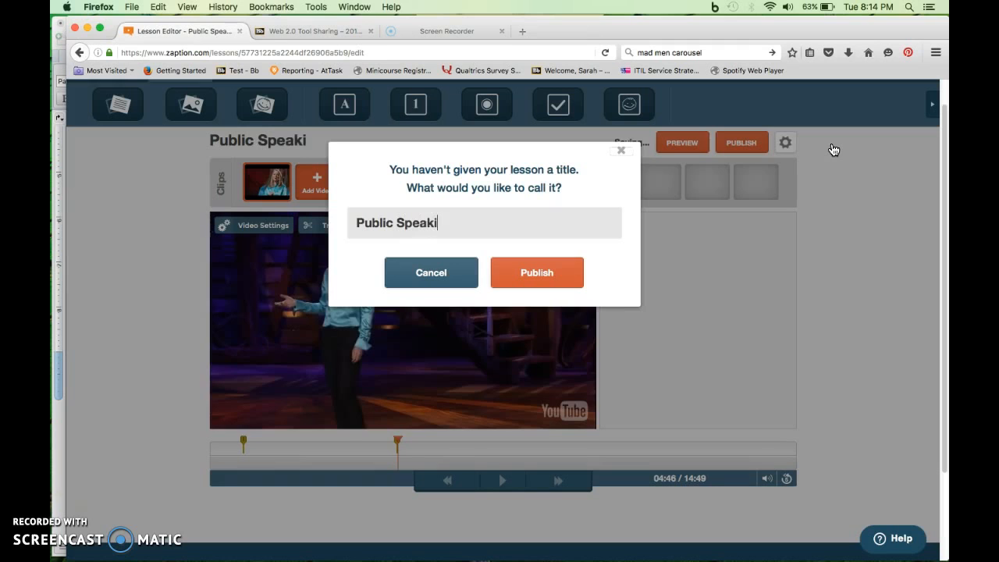
{"action": "type", "text": "ng Exercise"}
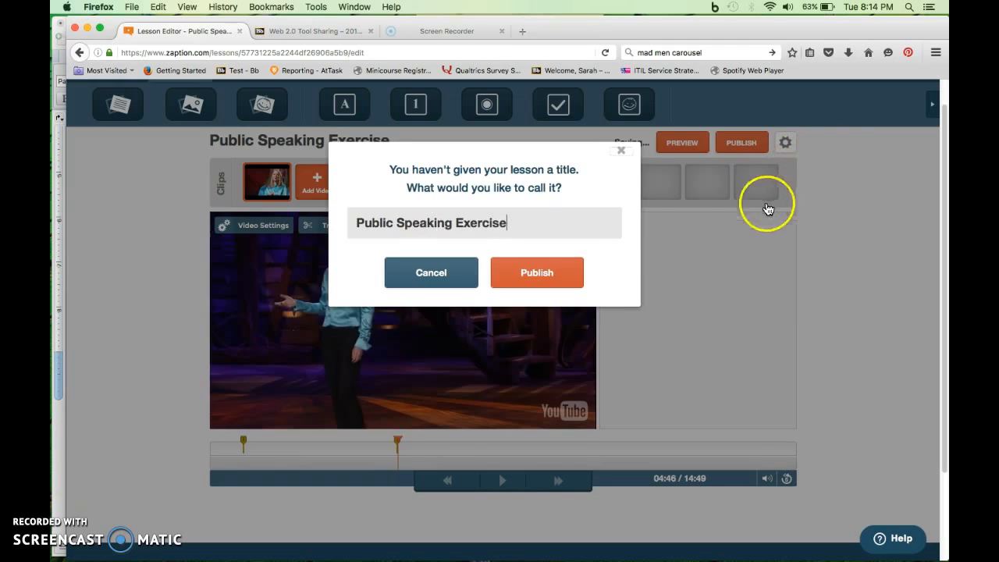
{"action": "left_click", "coordinate": [558, 283]}
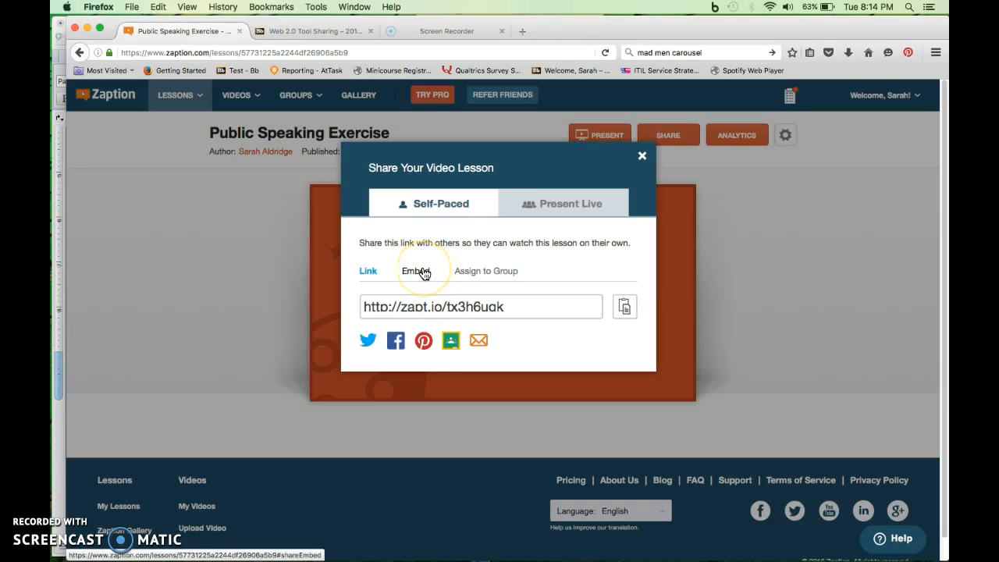
Step: Dismiss the sharing options and play the published lesson as a viewer, skipping ahead to its first question
{"action": "left_click", "coordinate": [418, 273]}
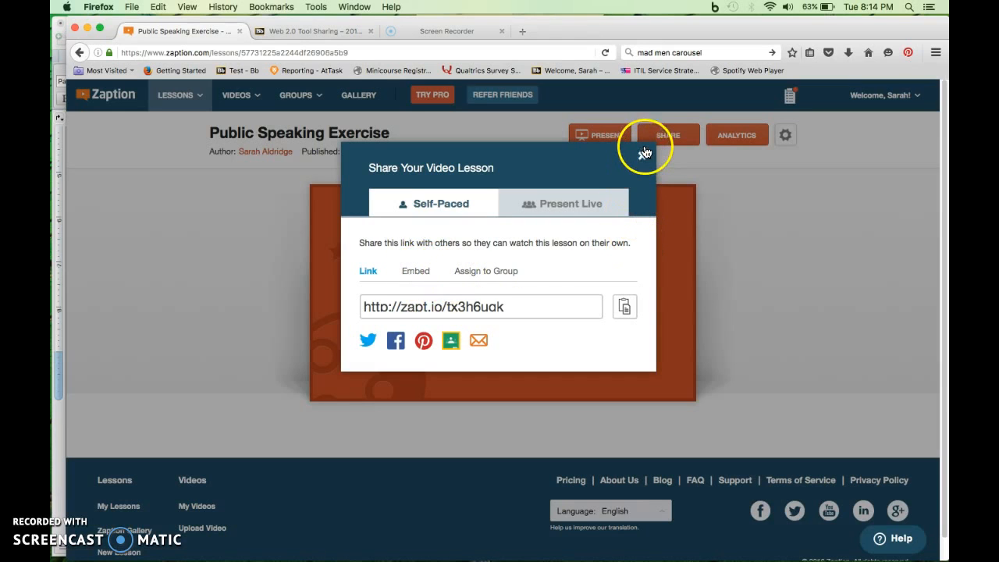
{"action": "left_click", "coordinate": [645, 153]}
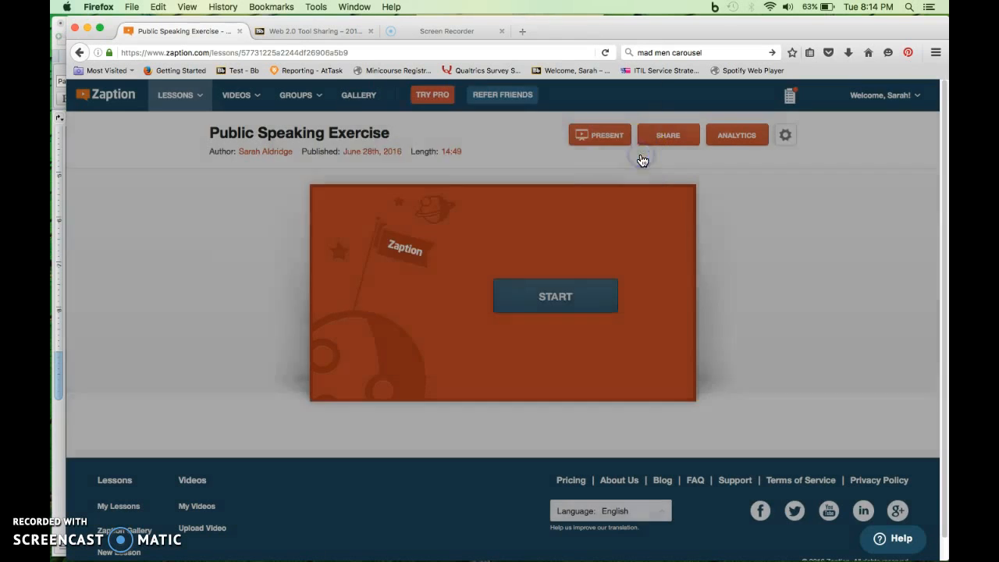
{"action": "left_click", "coordinate": [580, 307]}
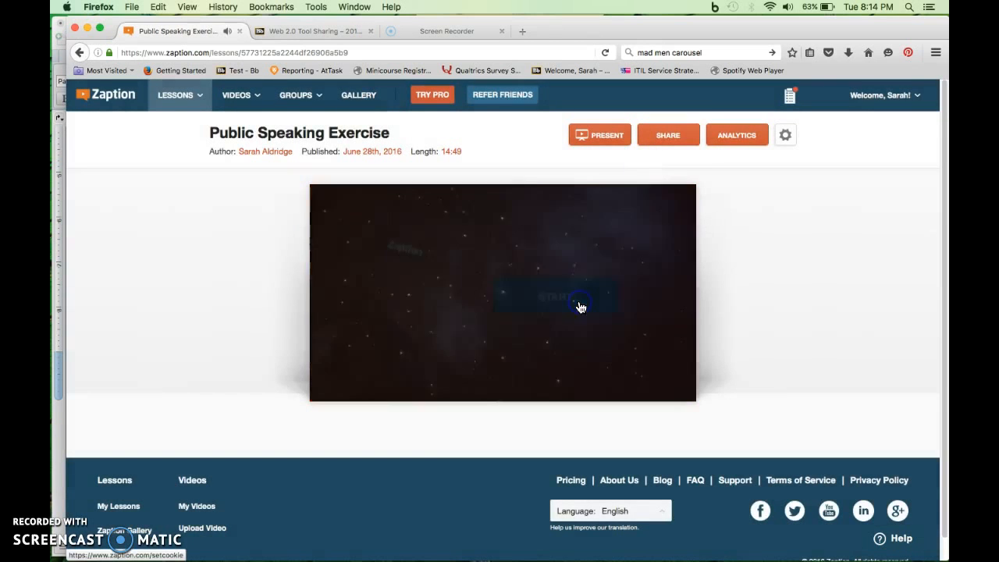
{"action": "left_click", "coordinate": [318, 418]}
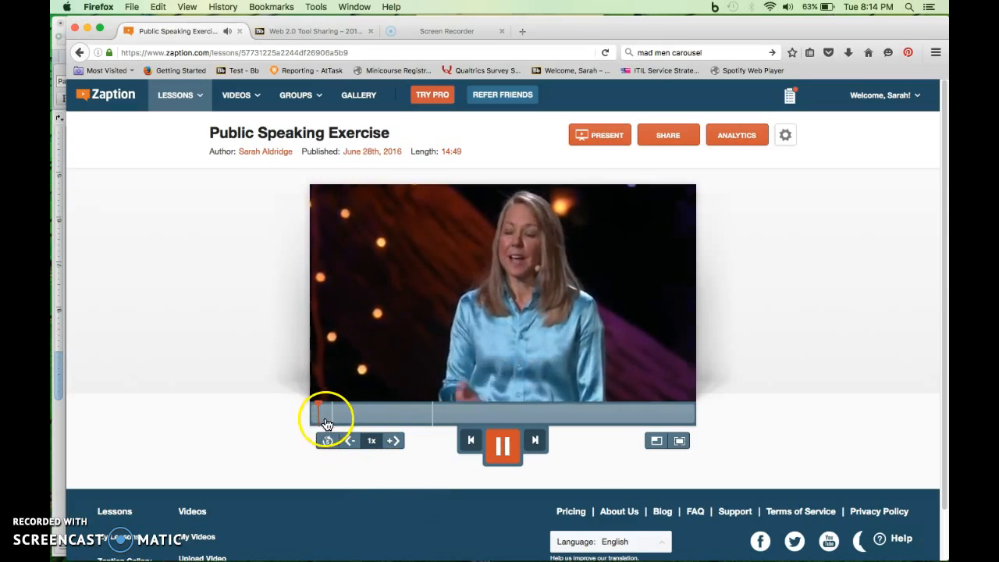
{"action": "left_click", "coordinate": [324, 420]}
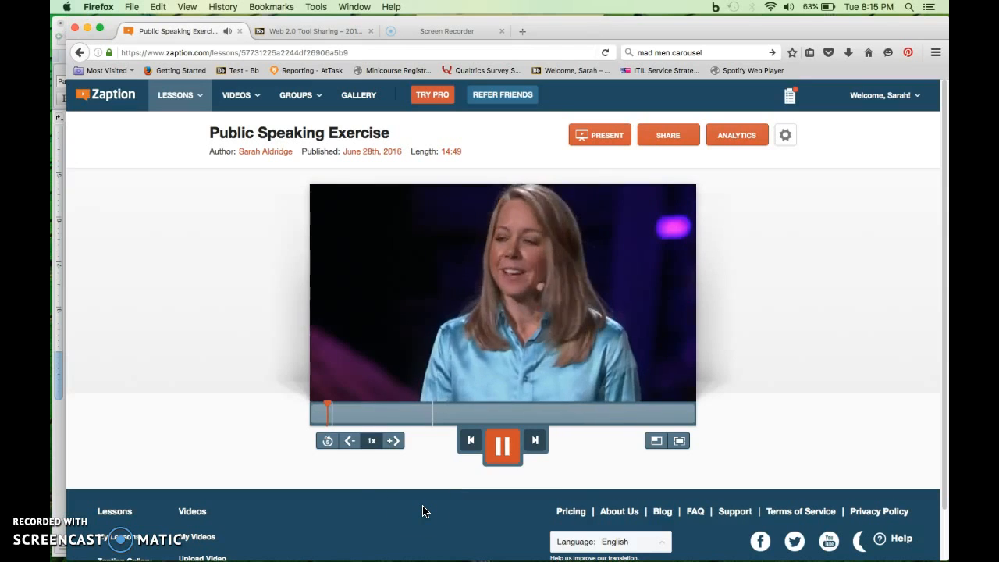
{"action": "left_click", "coordinate": [335, 413]}
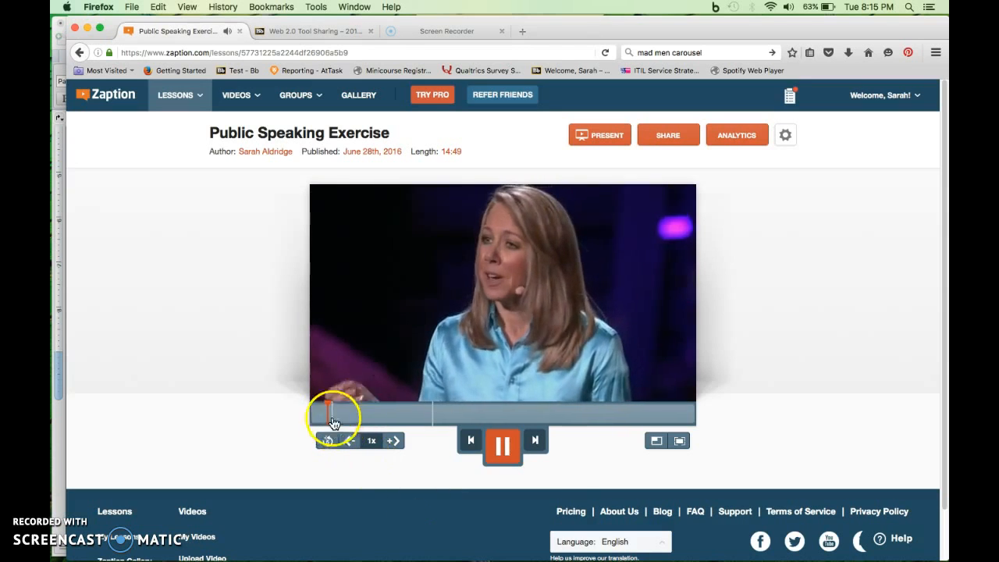
{"action": "left_click", "coordinate": [333, 416]}
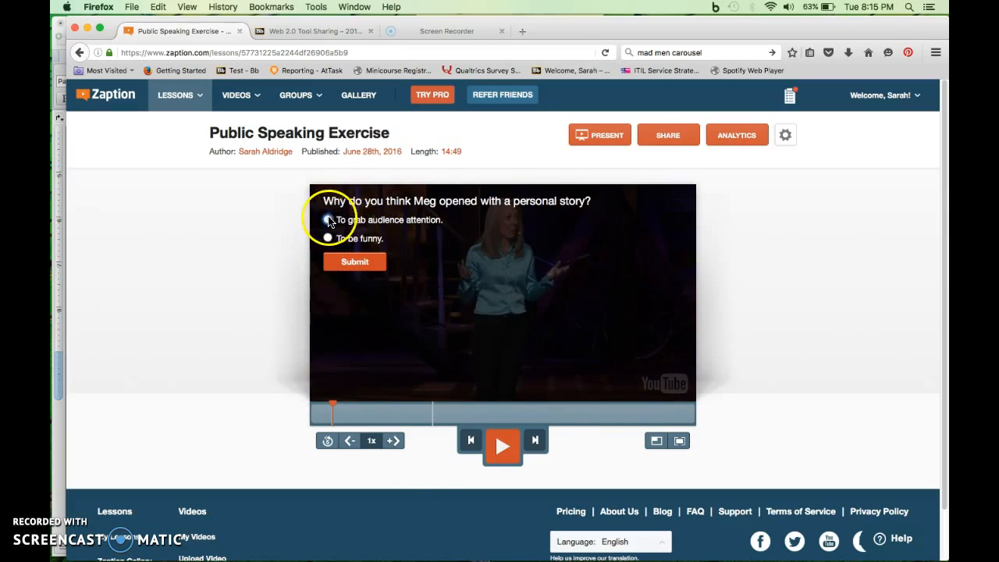
Step: Answer the question about Meg's personal story with "To grab audience attention." and submit it
{"action": "left_click", "coordinate": [327, 220]}
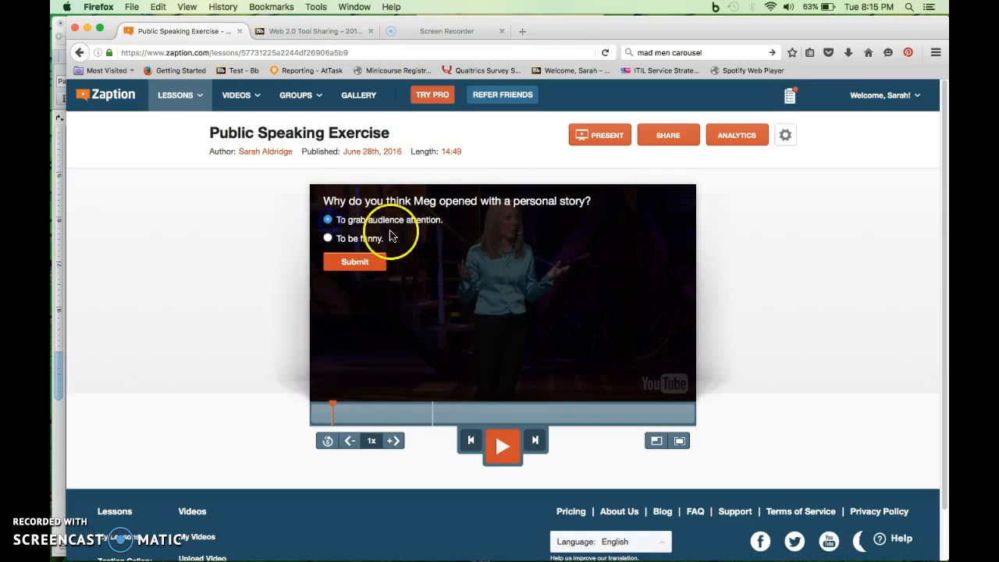
{"action": "left_click", "coordinate": [365, 263]}
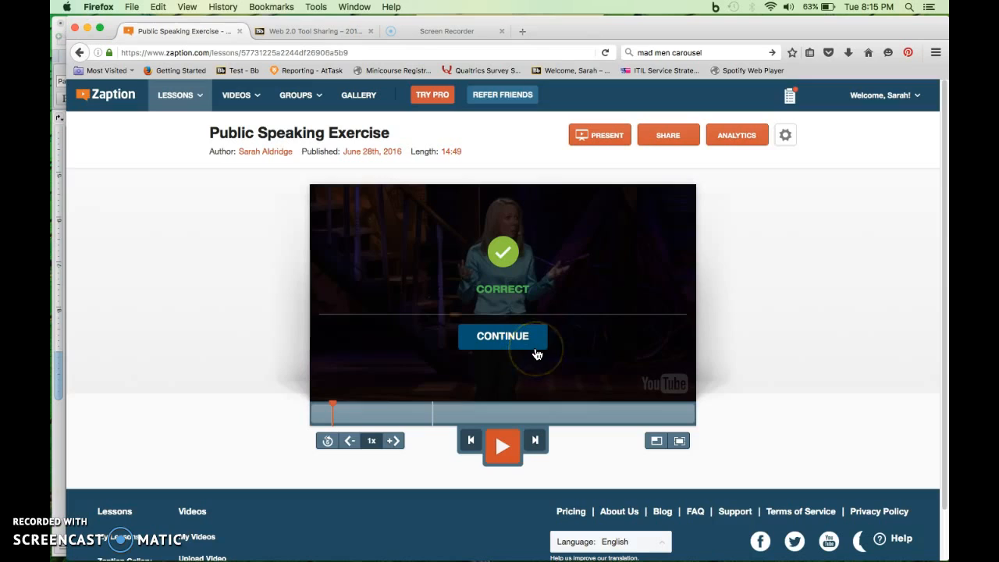
{"action": "left_click", "coordinate": [537, 348]}
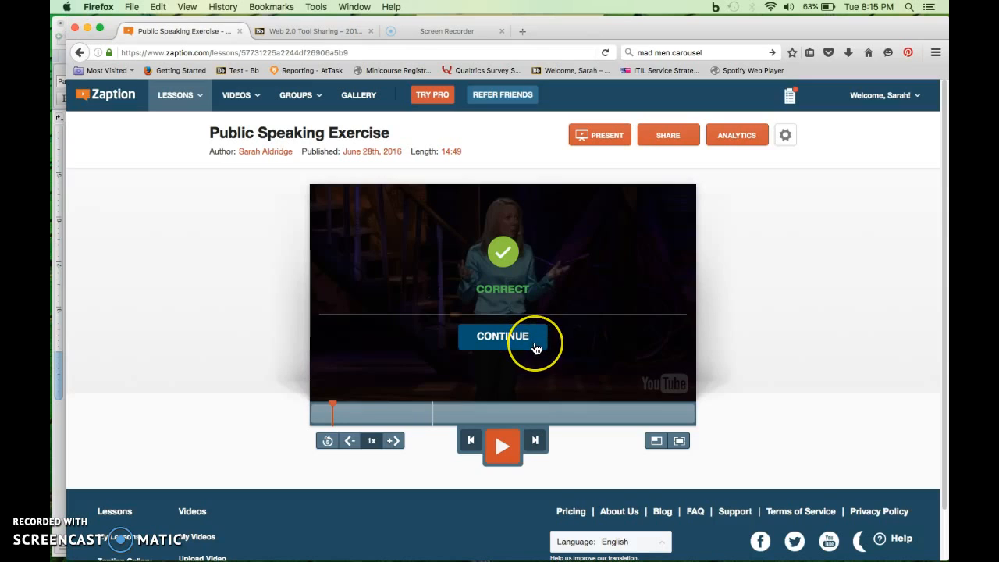
{"action": "left_click", "coordinate": [401, 321]}
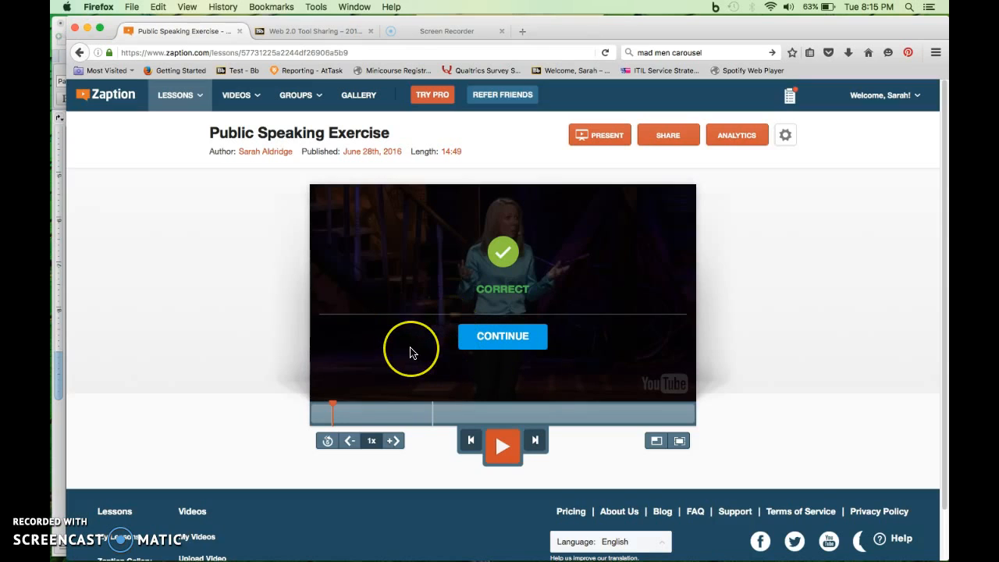
{"action": "left_click", "coordinate": [710, 232]}
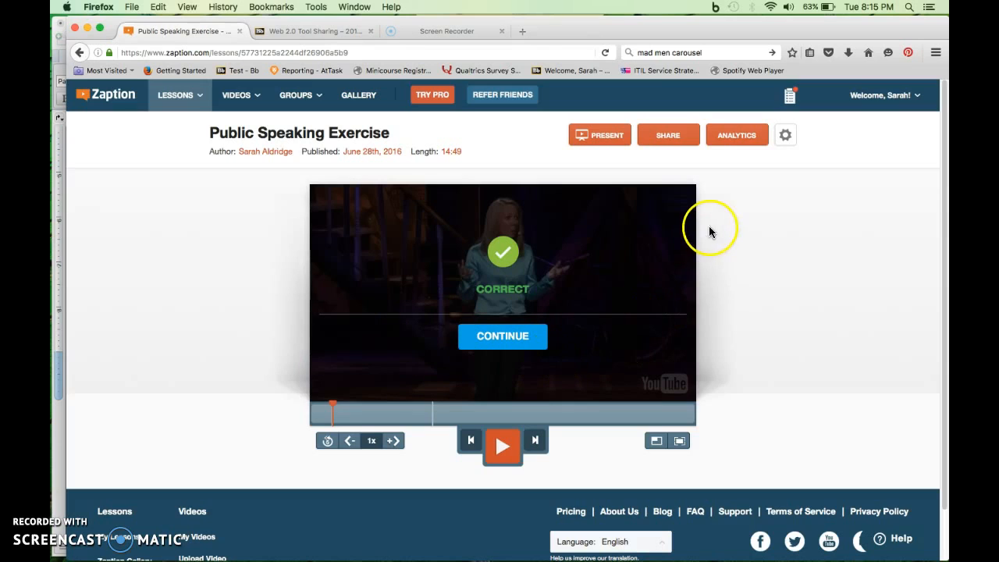